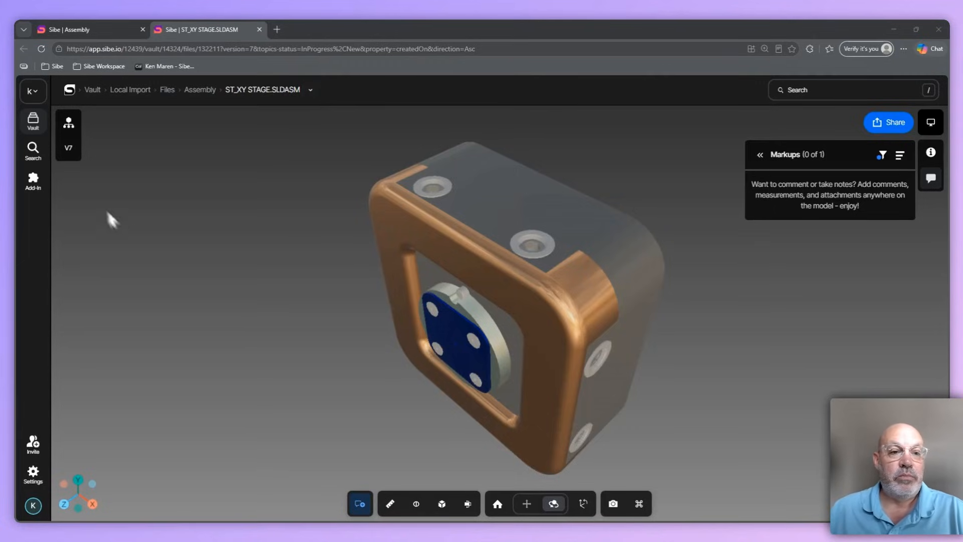
Start a release submission for version v7 of ST_XY STAGE.SLDASM and review the components it includes.
left_click(77, 153)
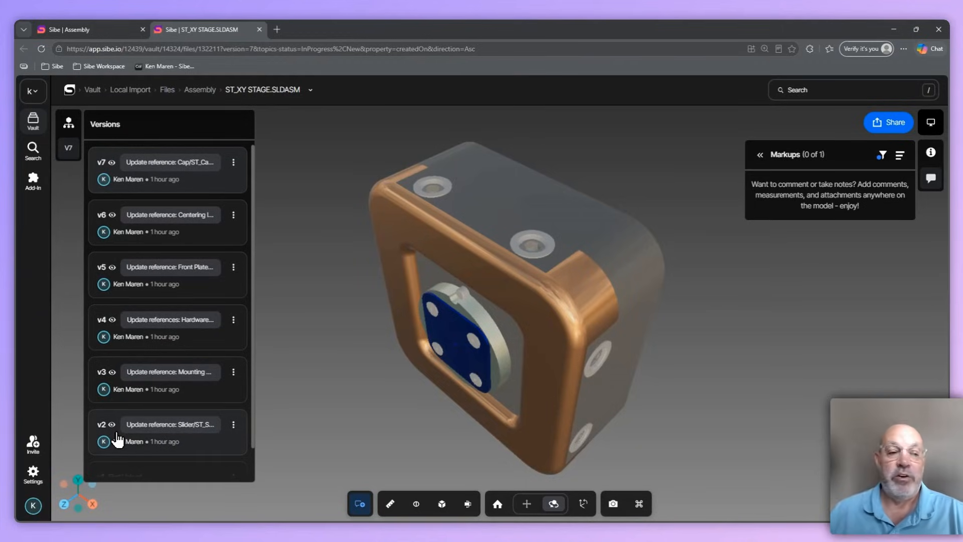
left_click(234, 162)
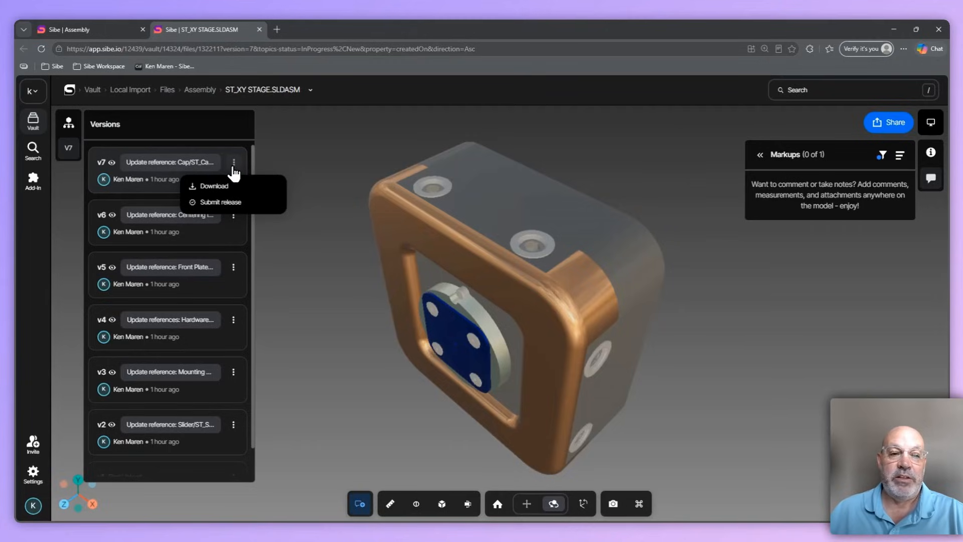
left_click(232, 203)
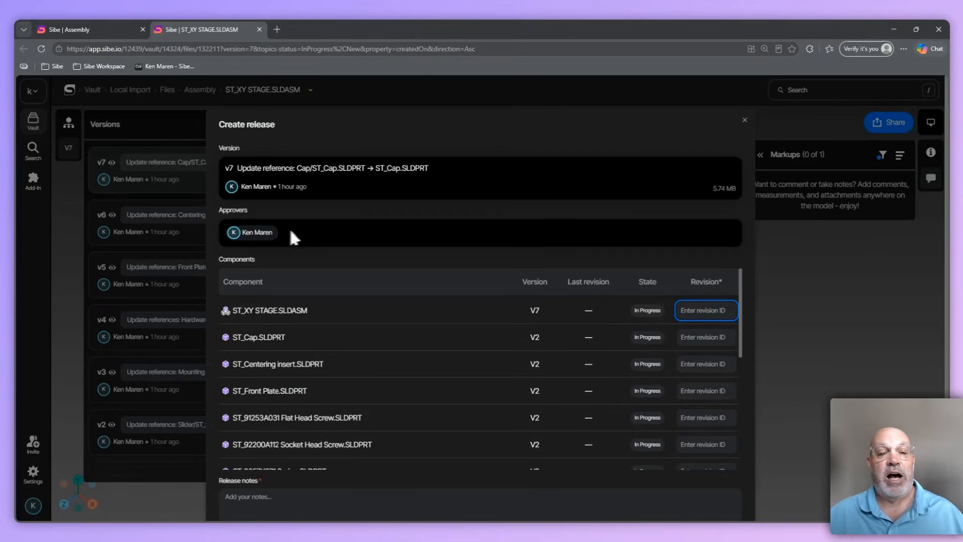
scroll(296, 226, "down", 1)
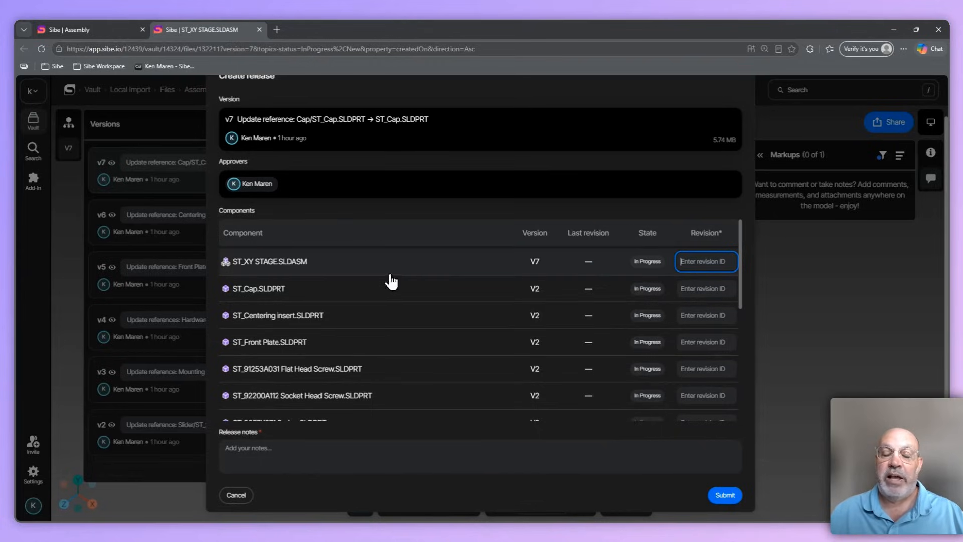
scroll(391, 281, "down", 2)
scroll(390, 280, "up", 2)
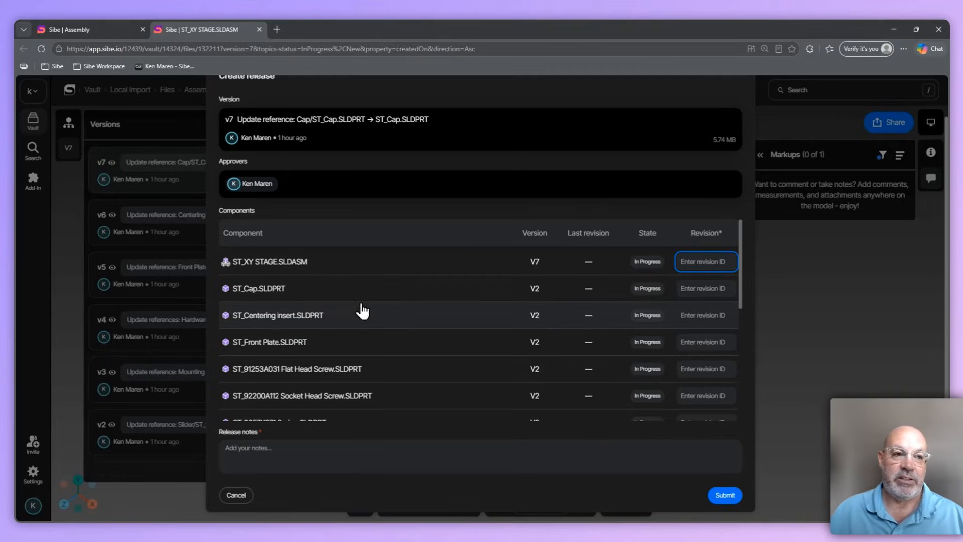
scroll(361, 311, "down", 3)
scroll(361, 312, "up", 3)
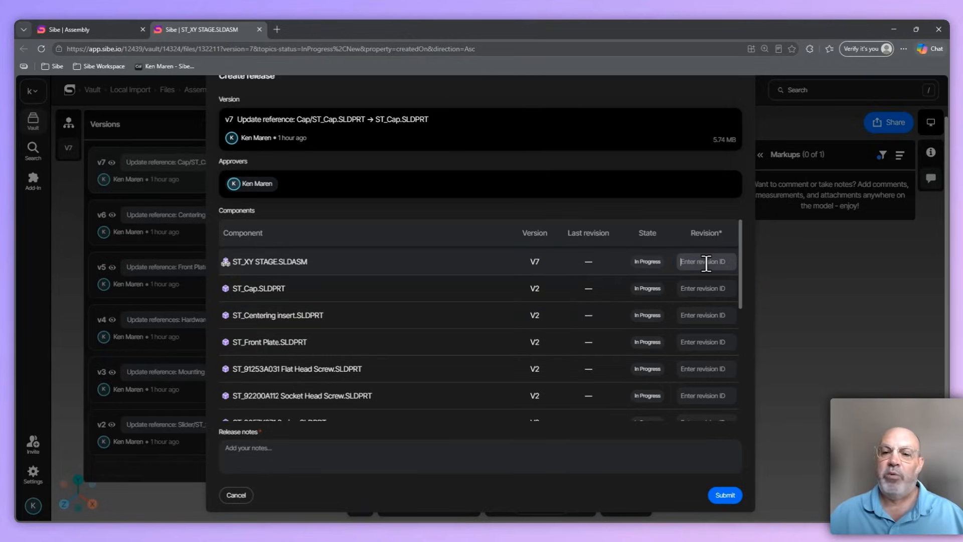
Set the revision ID of ST_XY STAGE.SLDASM to A and check the revisions of the other components.
type("A")
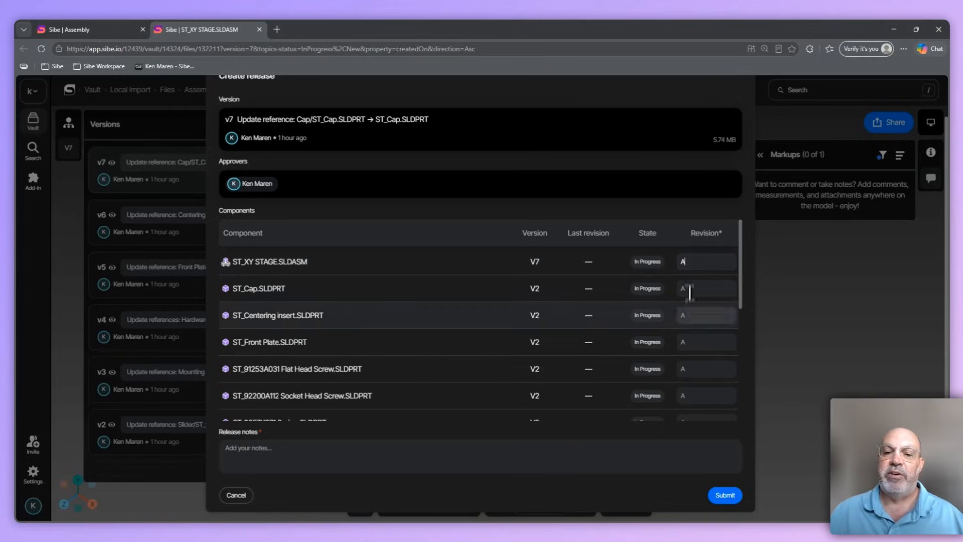
scroll(695, 308, "down", 5)
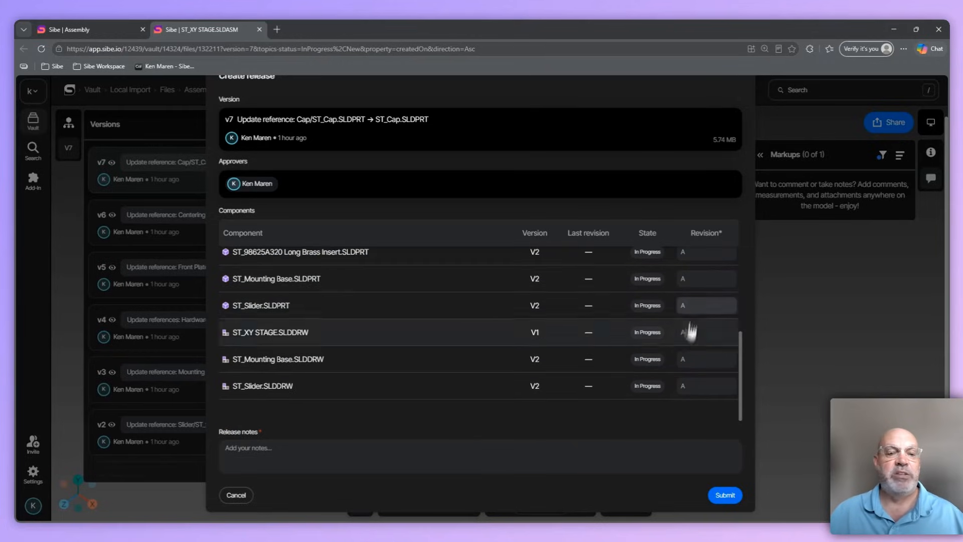
scroll(680, 392, "up", 5)
scroll(582, 346, "down", 5)
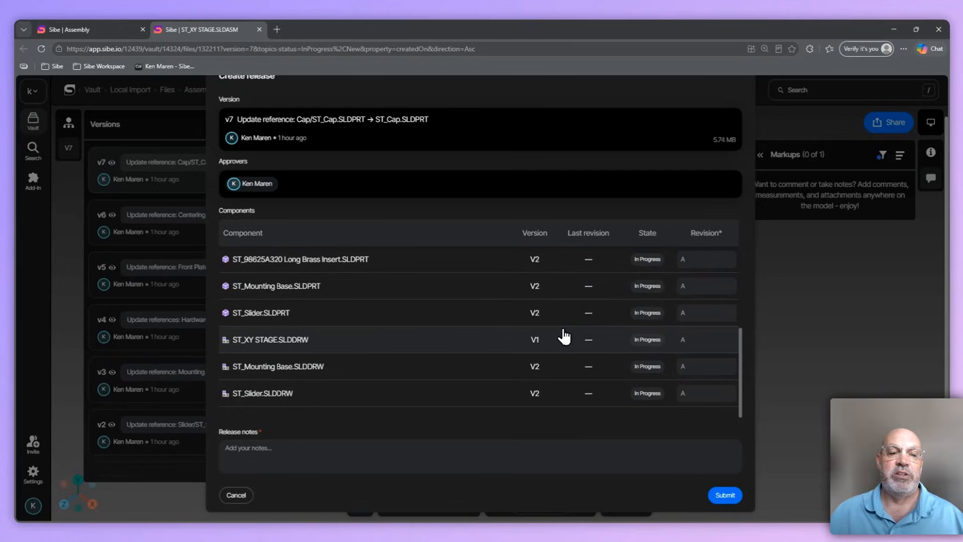
scroll(603, 306, "up", 5)
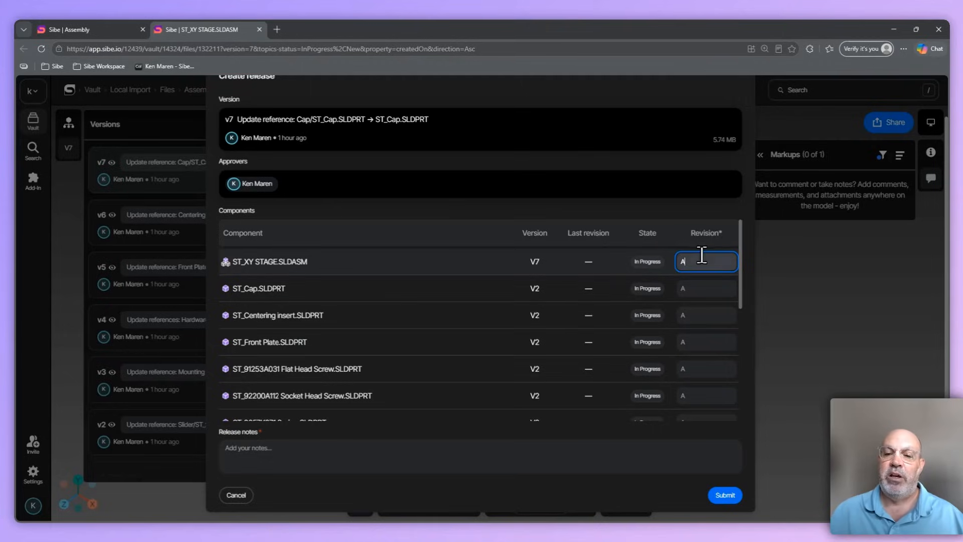
Enter revision ID A individually for the drawing ST_Slider.SLDDRW and check the component list.
scroll(692, 301, "down", 2)
scroll(687, 351, "down", 3)
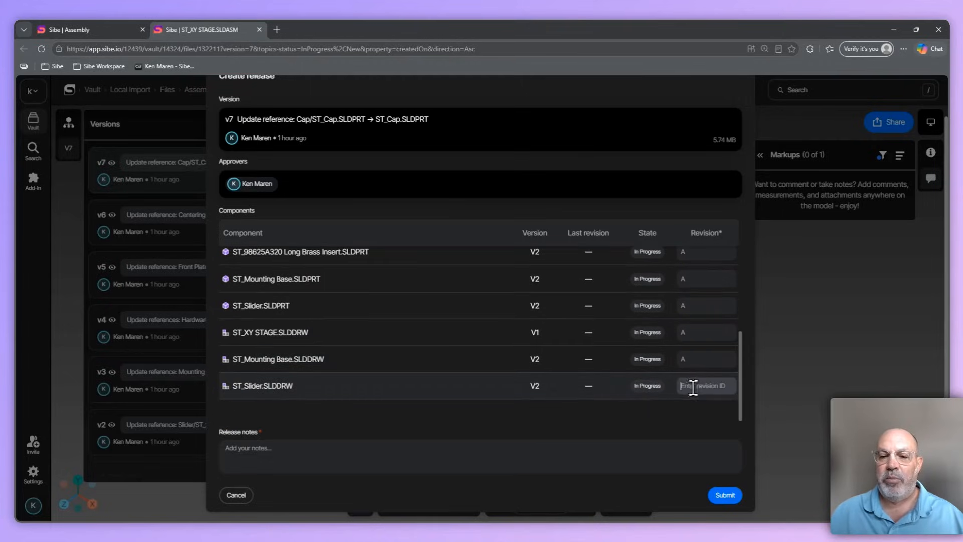
left_click(686, 388)
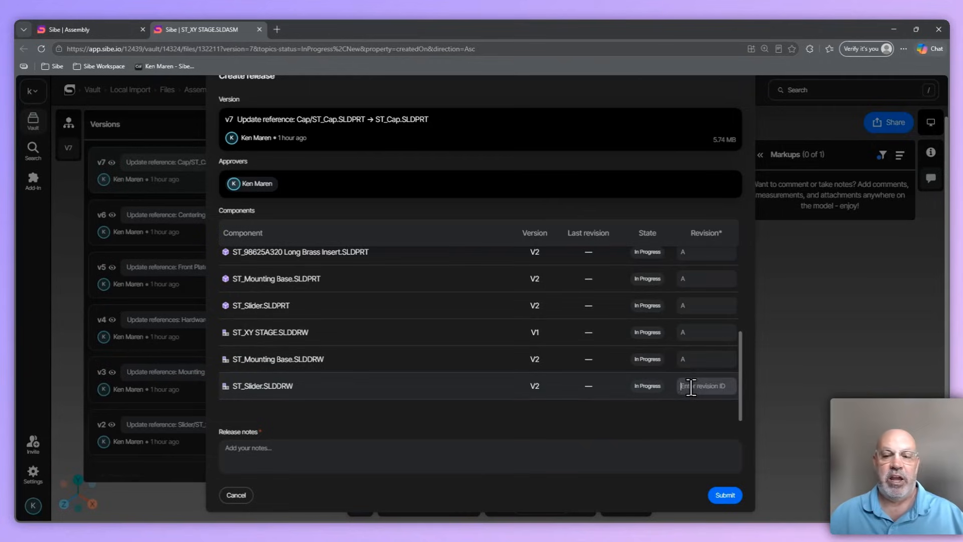
type("A")
scroll(703, 392, "up", 5)
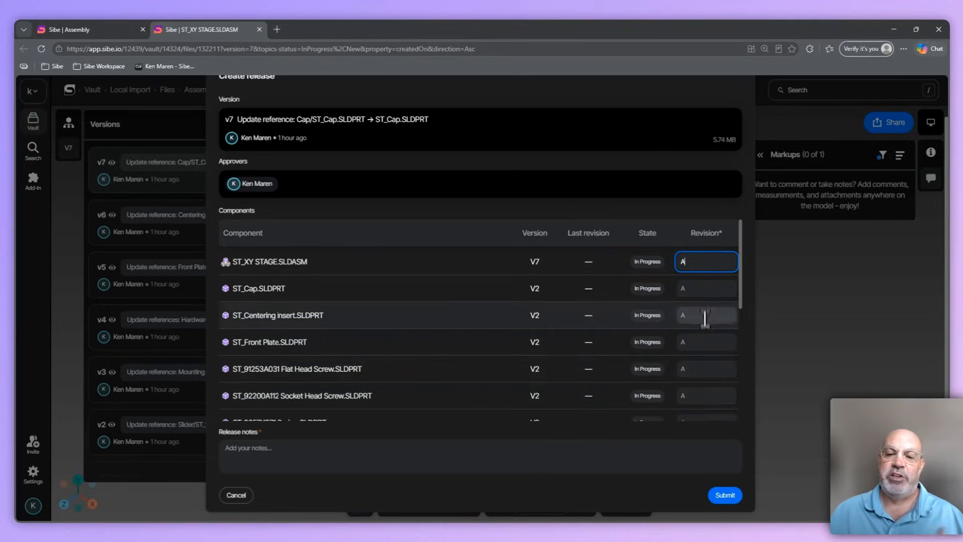
scroll(701, 351, "down", 5)
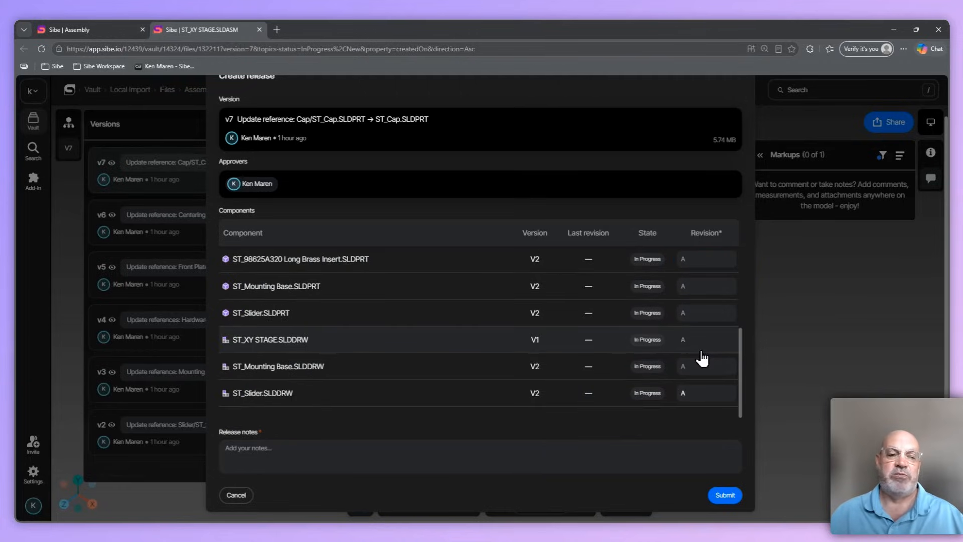
Add the release notes "First Release" and submit the release for approval.
left_click(486, 455)
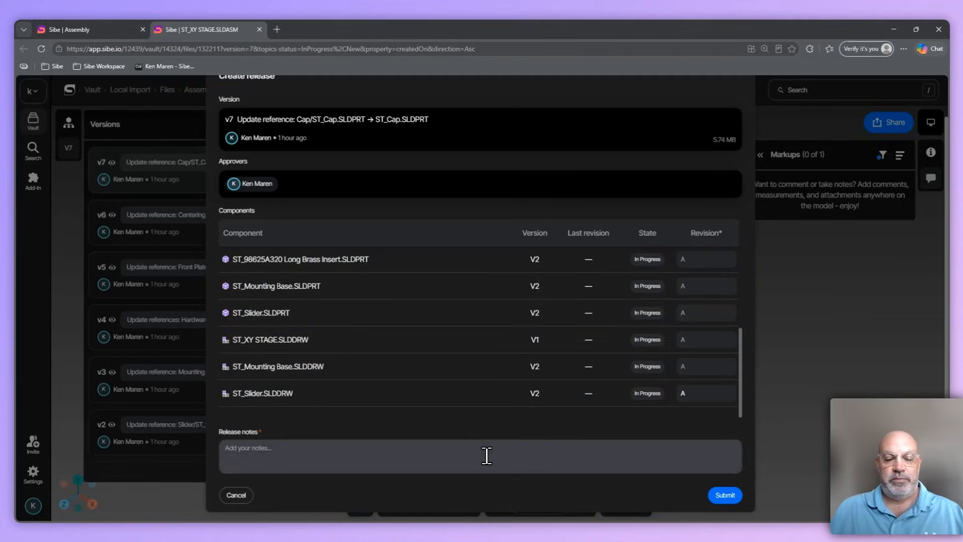
type("Firs")
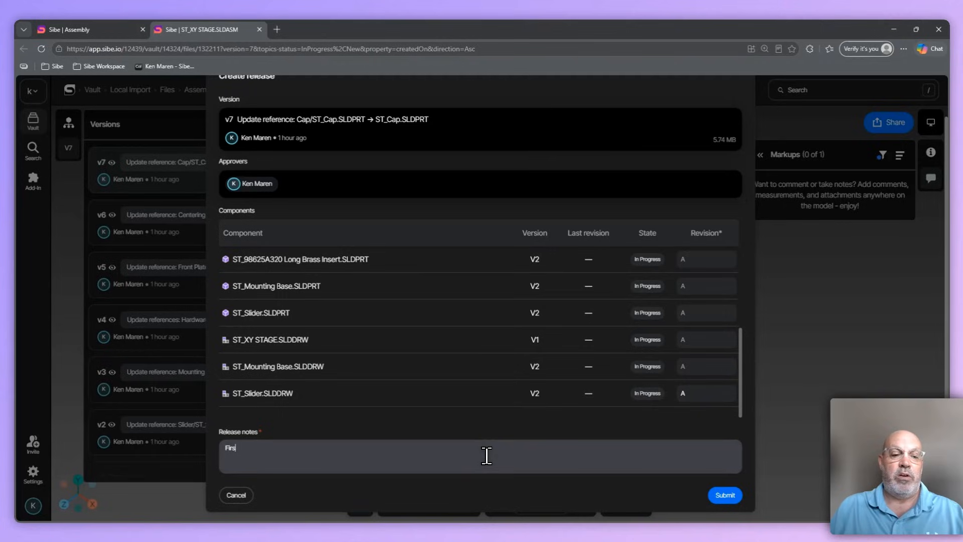
type("t Ree")
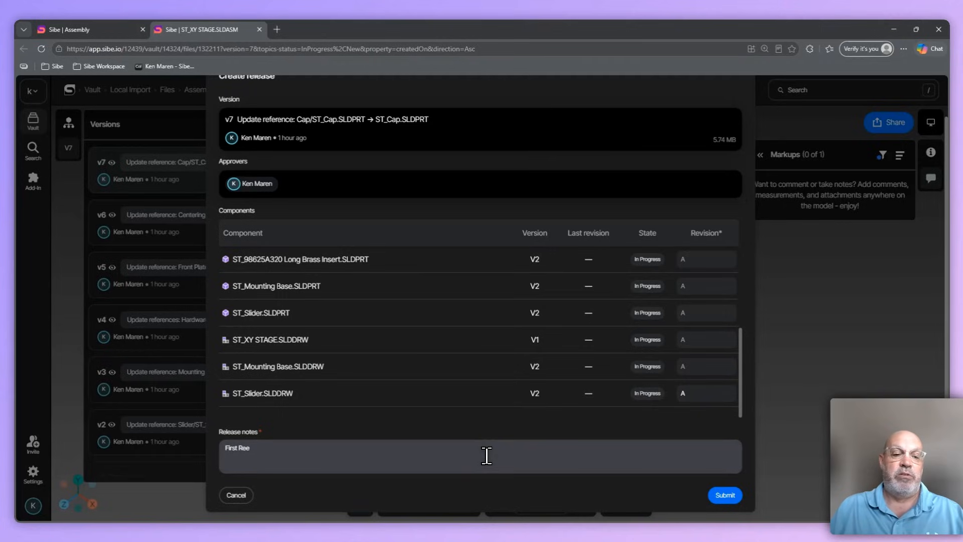
key("BackSpace")
type("lease")
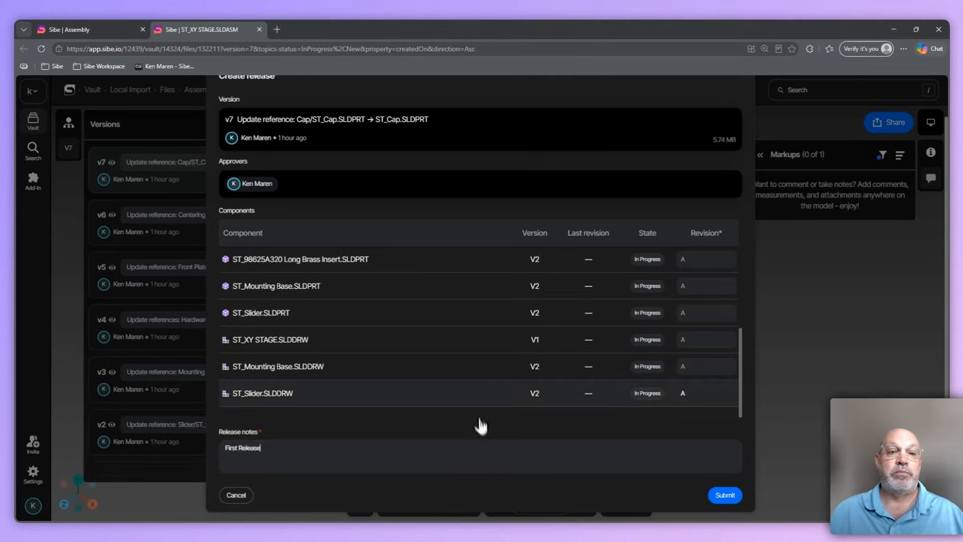
scroll(479, 414, "up", 5)
left_click(718, 495)
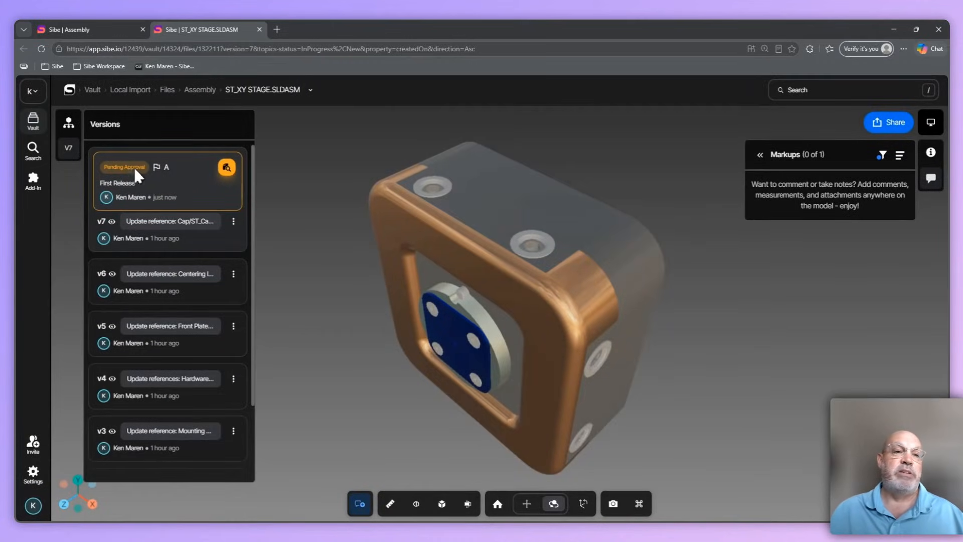
Refresh the vault's Assembly folder and check the release status of the files there and in Local Import.
left_click(106, 29)
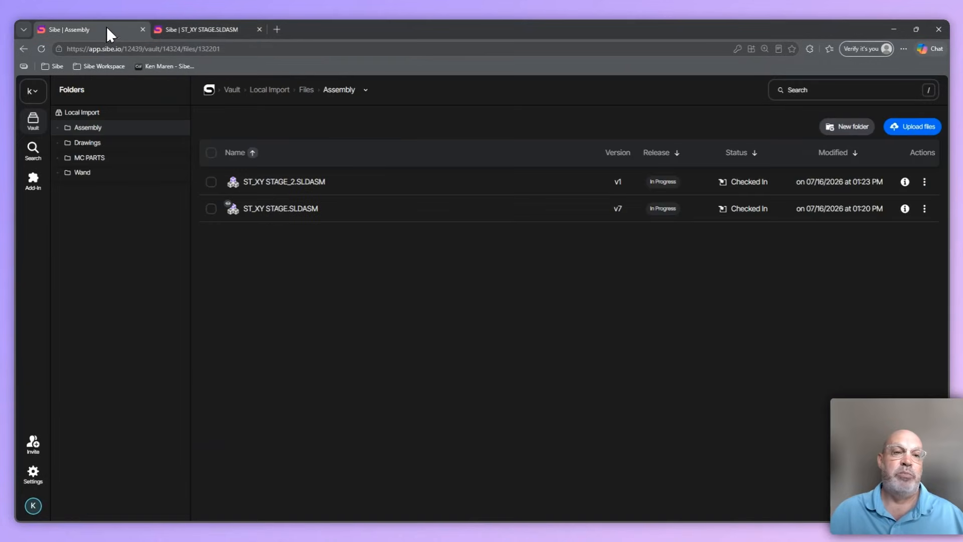
left_click(40, 48)
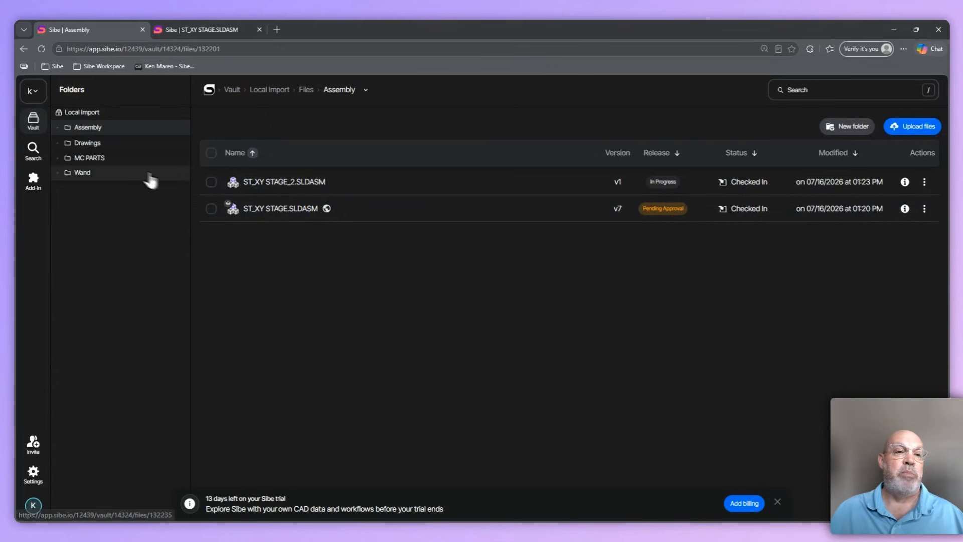
left_click(82, 112)
scroll(551, 365, "down", 3)
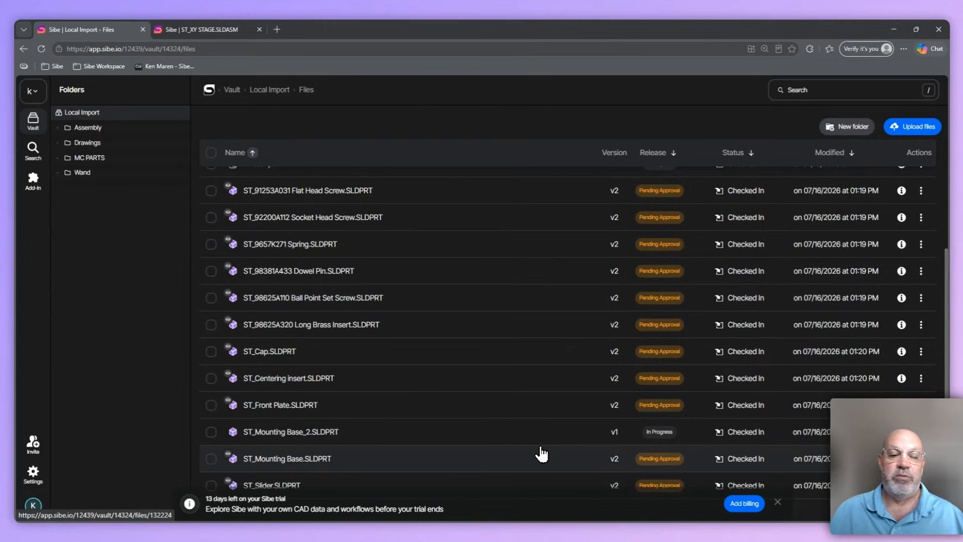
left_click(777, 502)
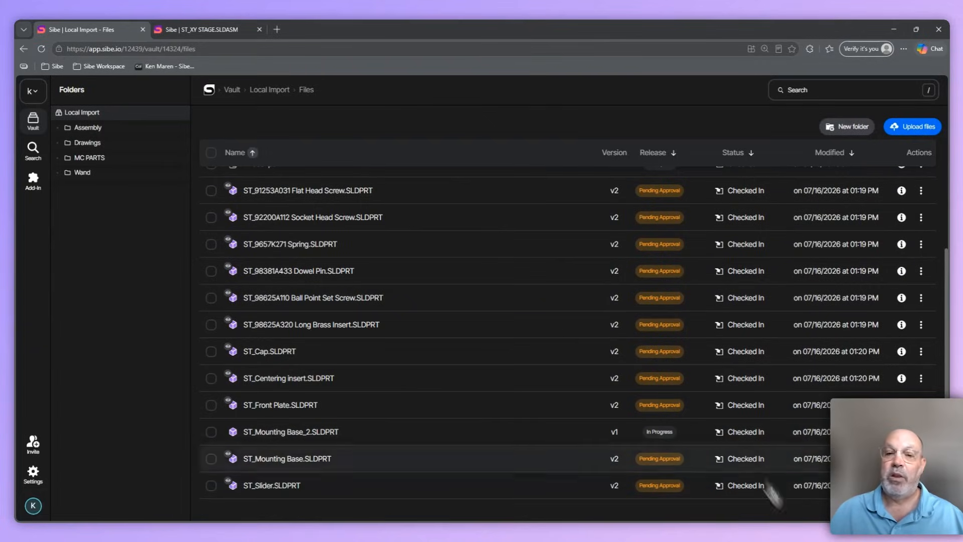
Return to the ST_XY STAGE.SLDASM page, review the pending revision A with its components, and approve the release.
left_click(220, 30)
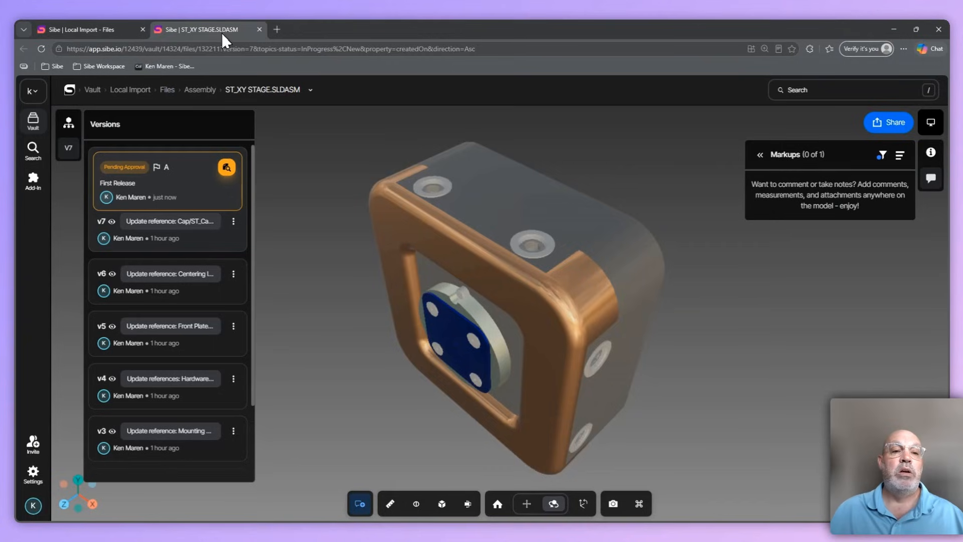
left_click(228, 169)
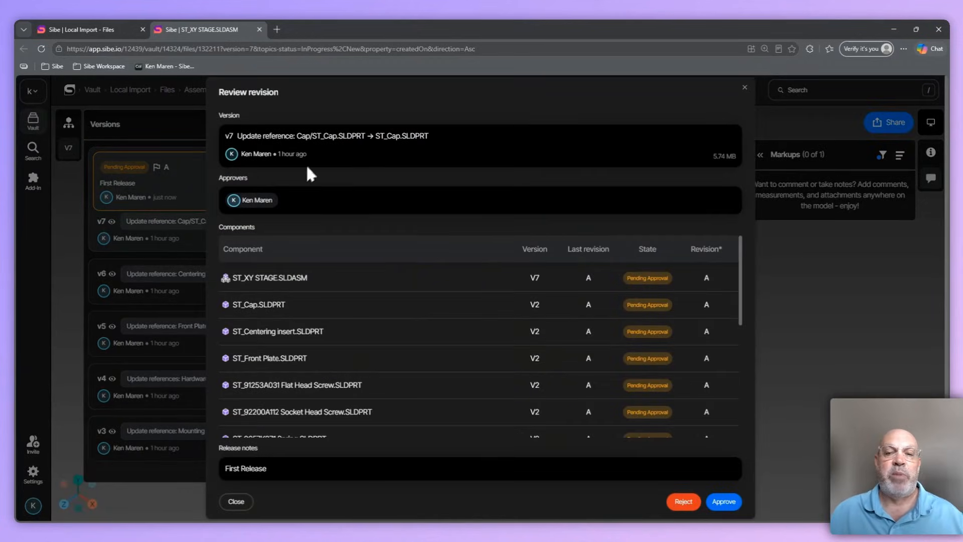
scroll(474, 316, "down", 6)
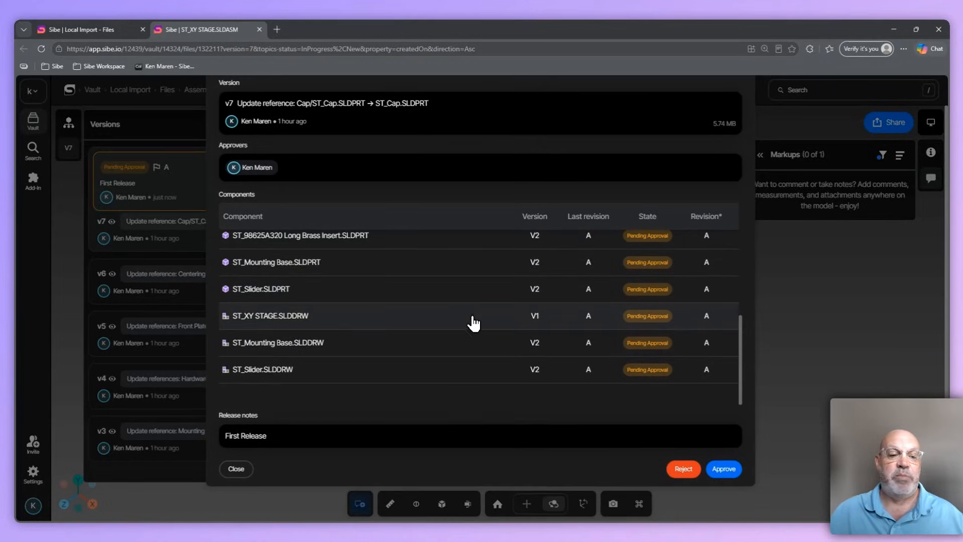
scroll(473, 326, "up", 6)
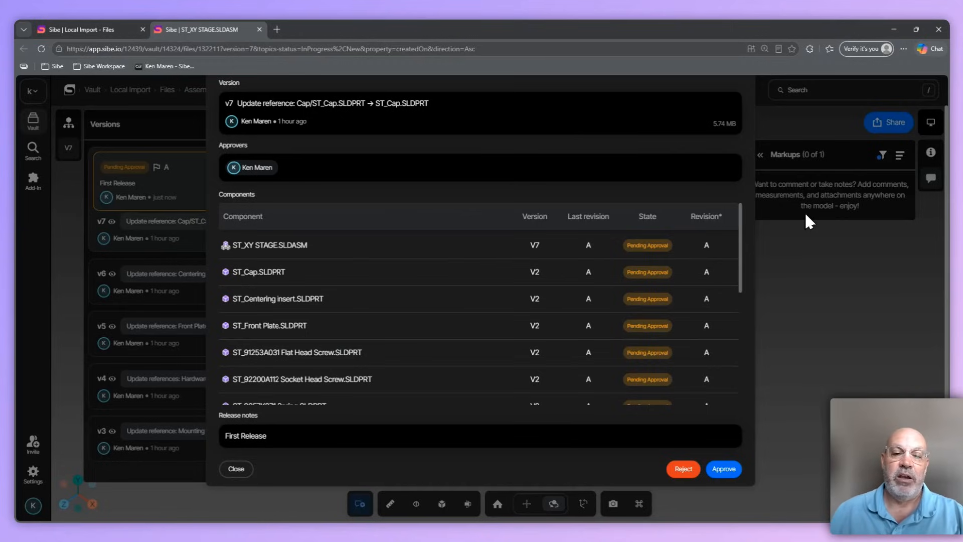
scroll(695, 311, "down", 3)
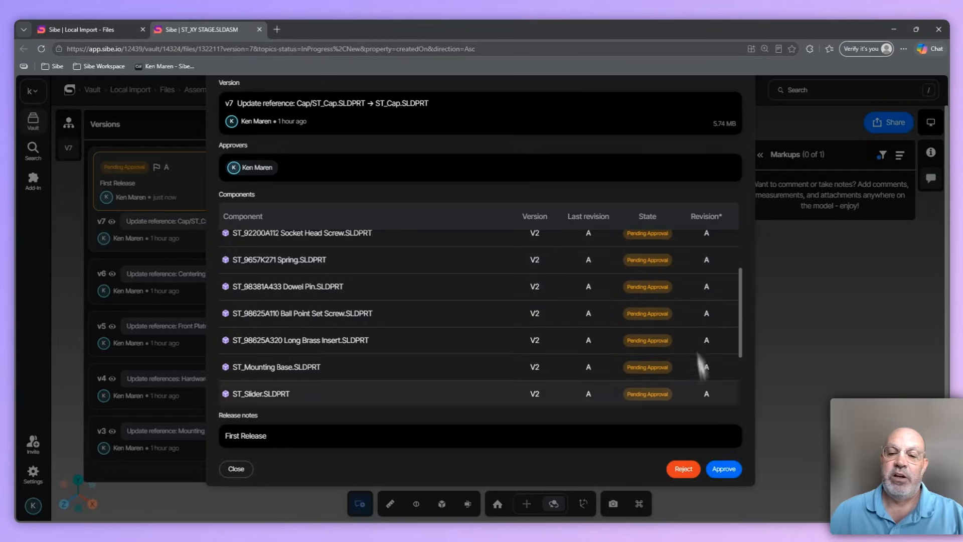
left_click(722, 469)
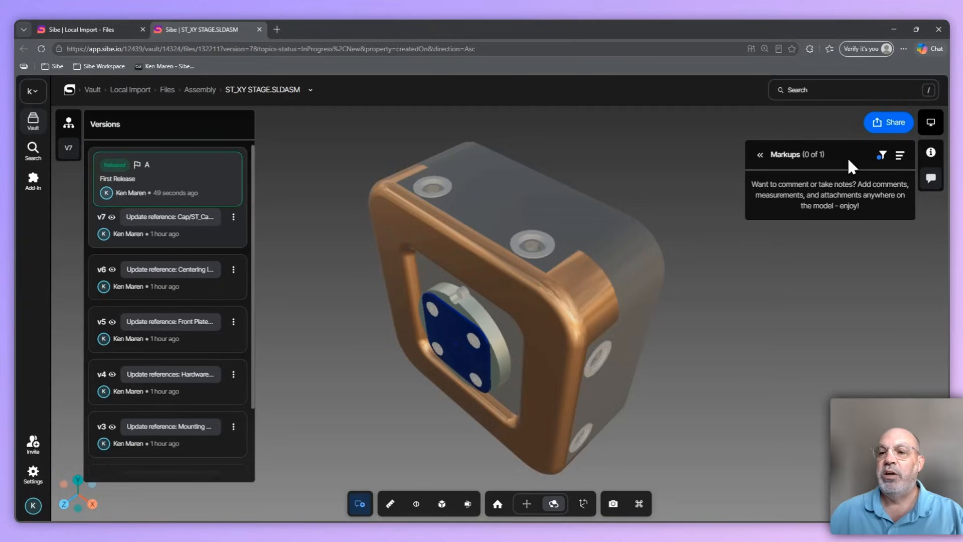
Show the file properties of ST_XY STAGE.SLDASM.
left_click(932, 160)
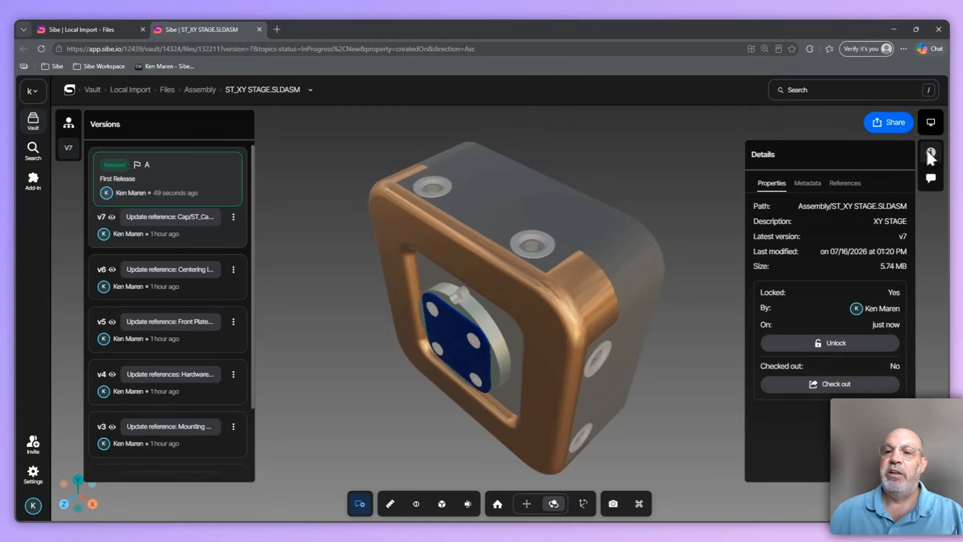